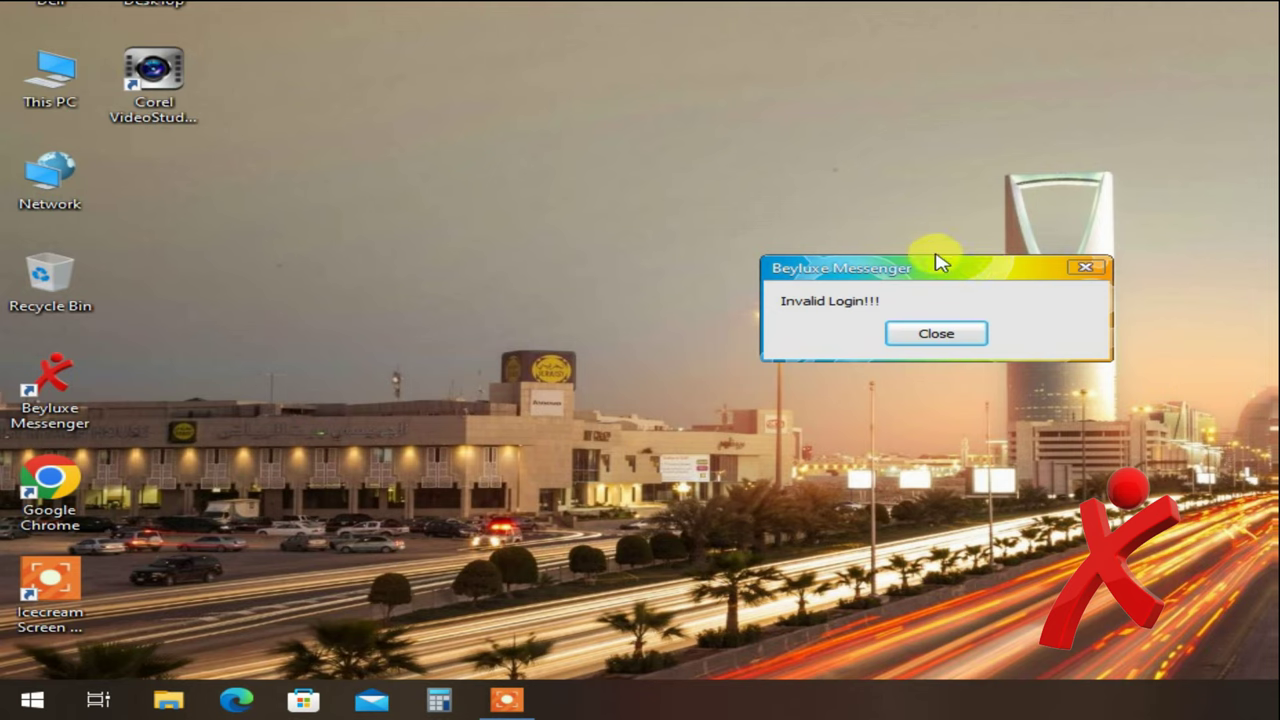
# - Dismiss the login error message and open the "Turn Windows features on or off" dialog by searching for "windows feature"
pyautogui.moveTo(939, 277); pyautogui.dragTo(962, 325)
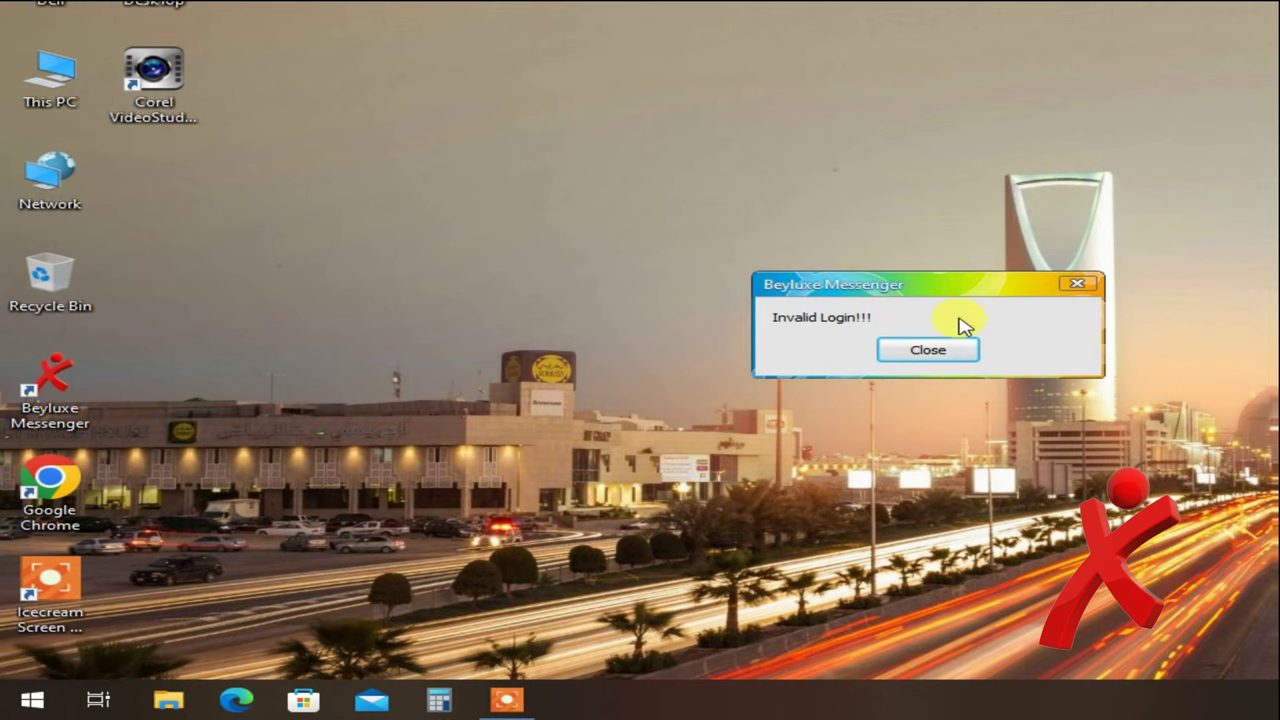
pyautogui.click(893, 358)
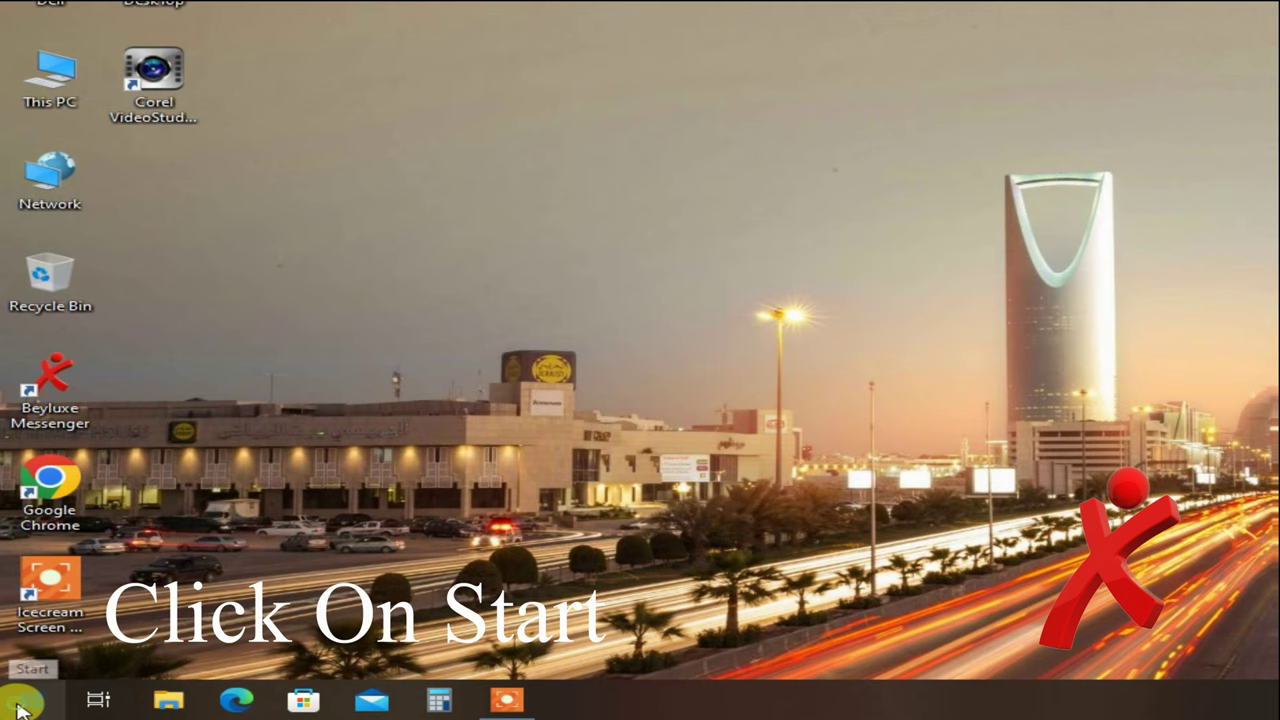
pyautogui.click(22, 703)
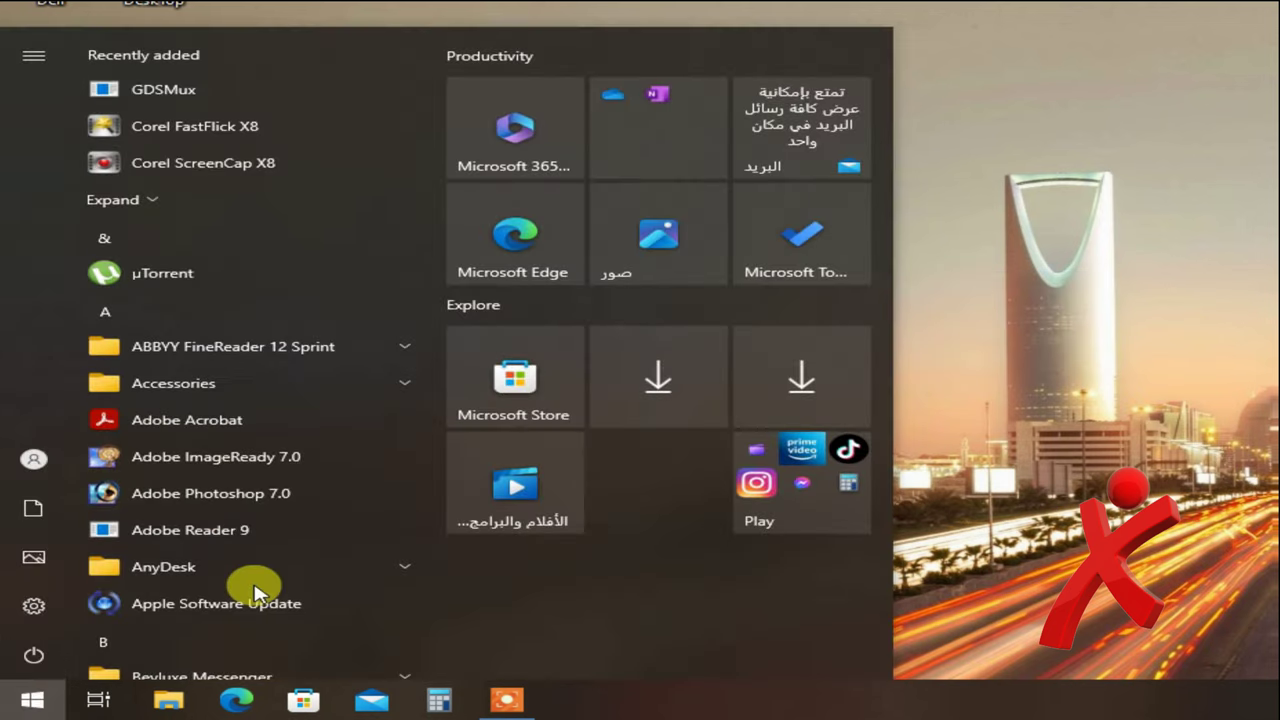
pyautogui.write('w')
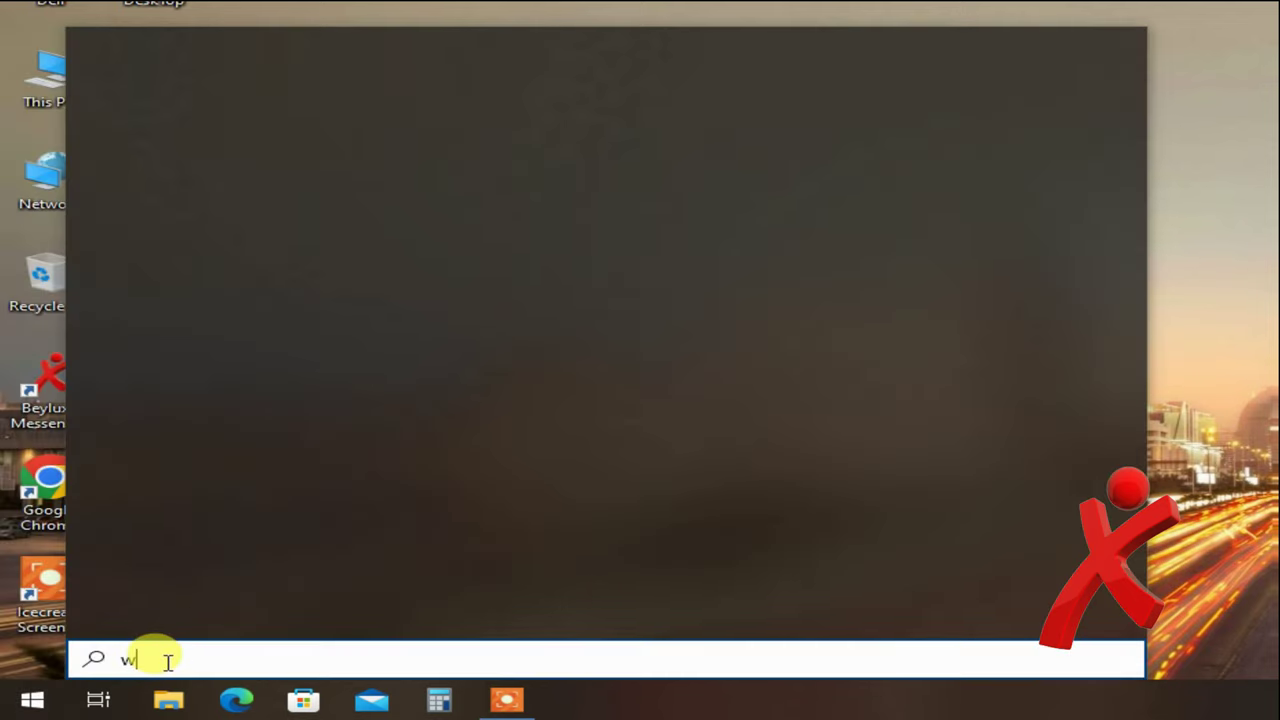
pyautogui.write('indows ')
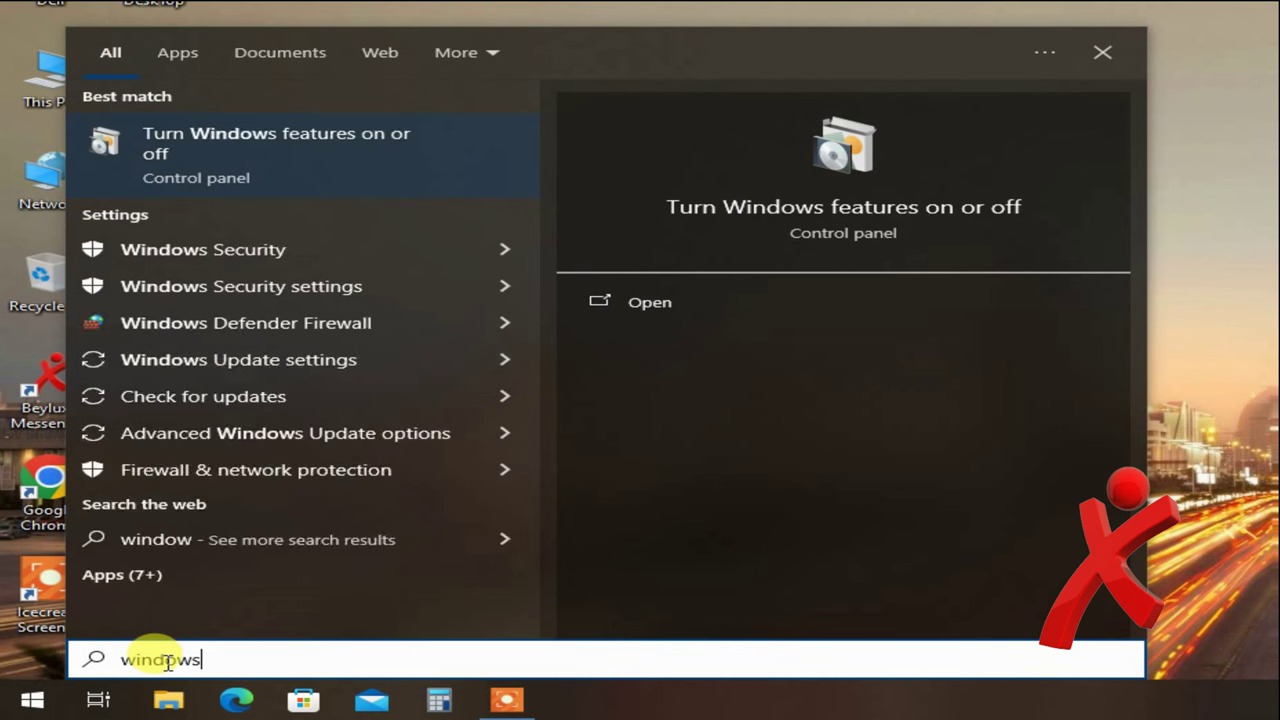
pyautogui.write('fea')
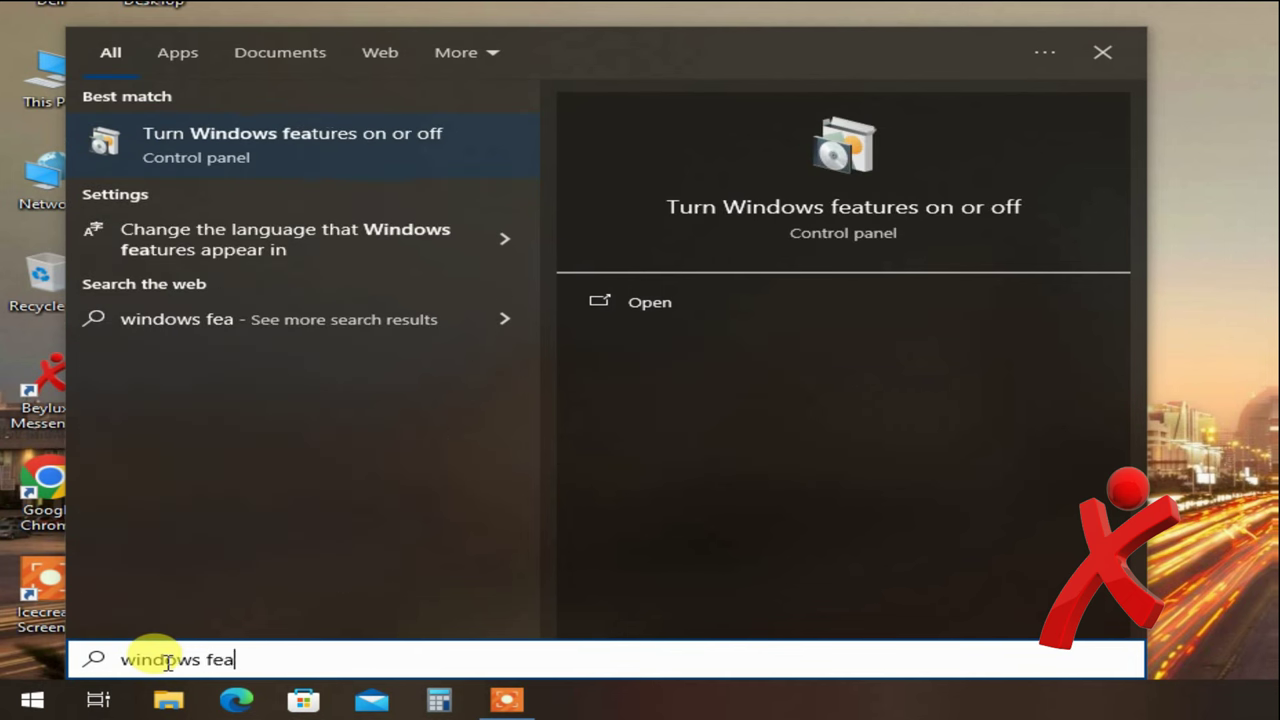
pyautogui.write('ture')
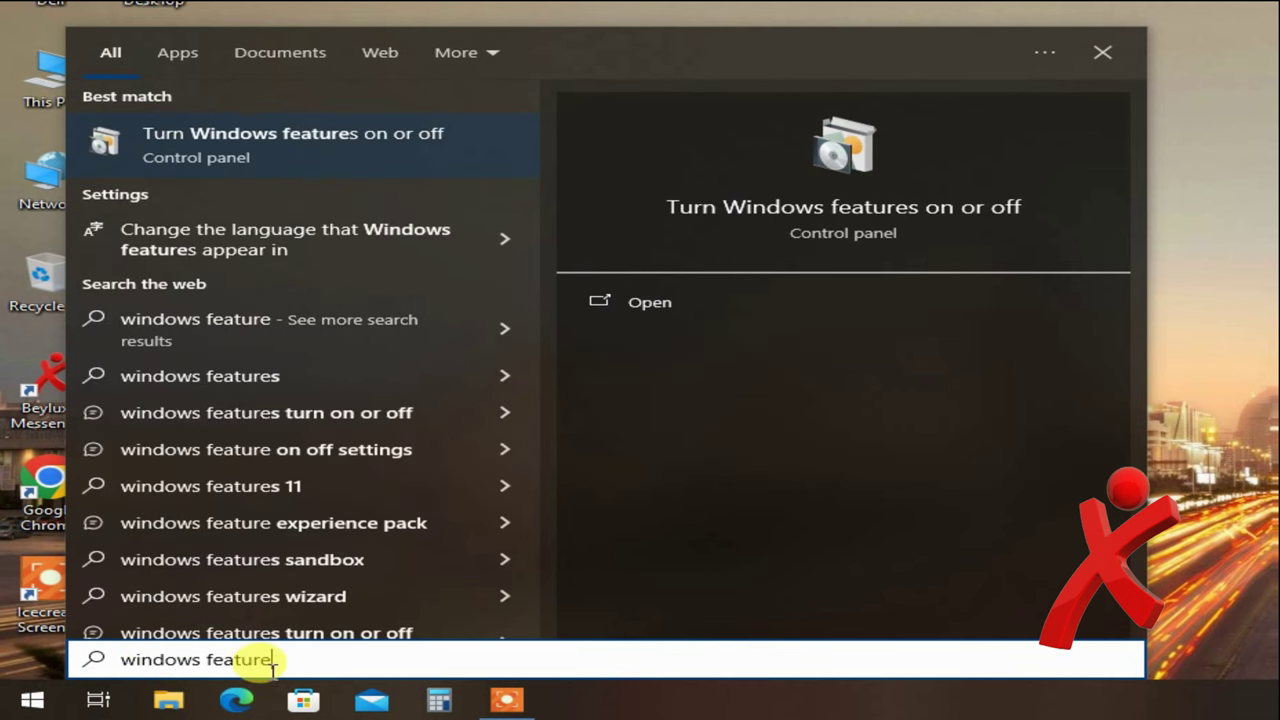
pyautogui.click(245, 150)
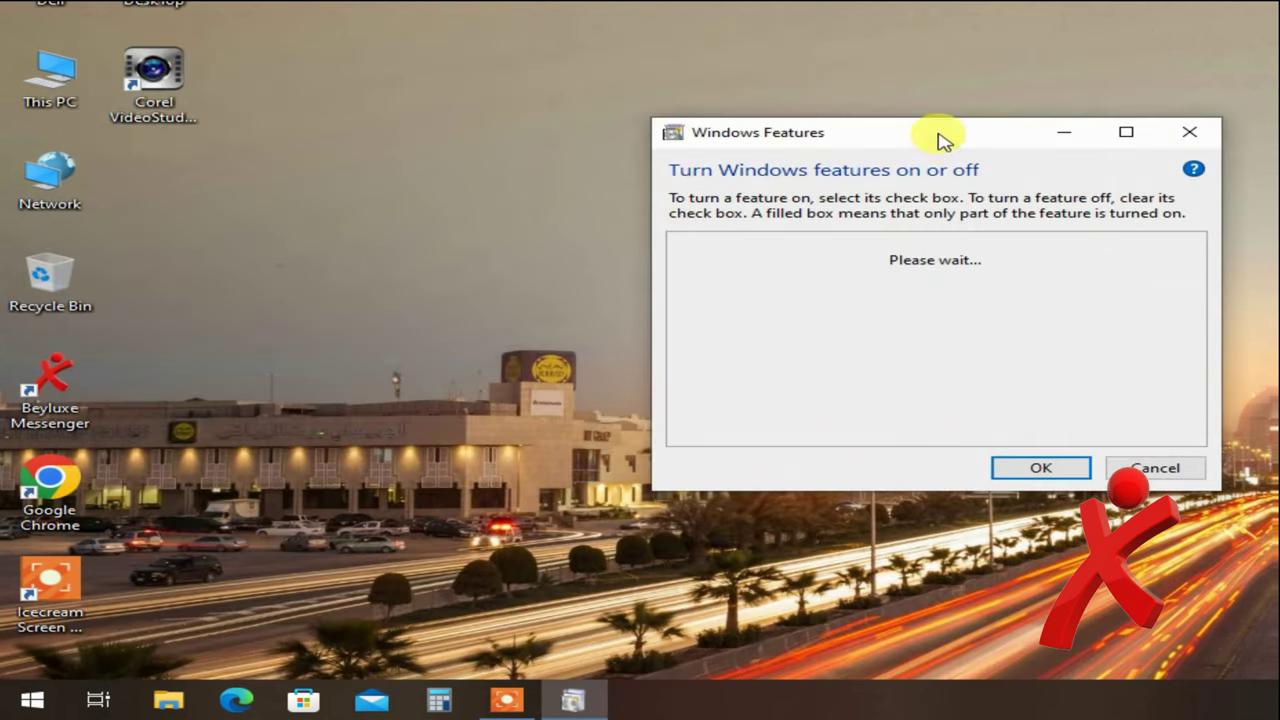
pyautogui.moveTo(940, 137); pyautogui.dragTo(609, 174)
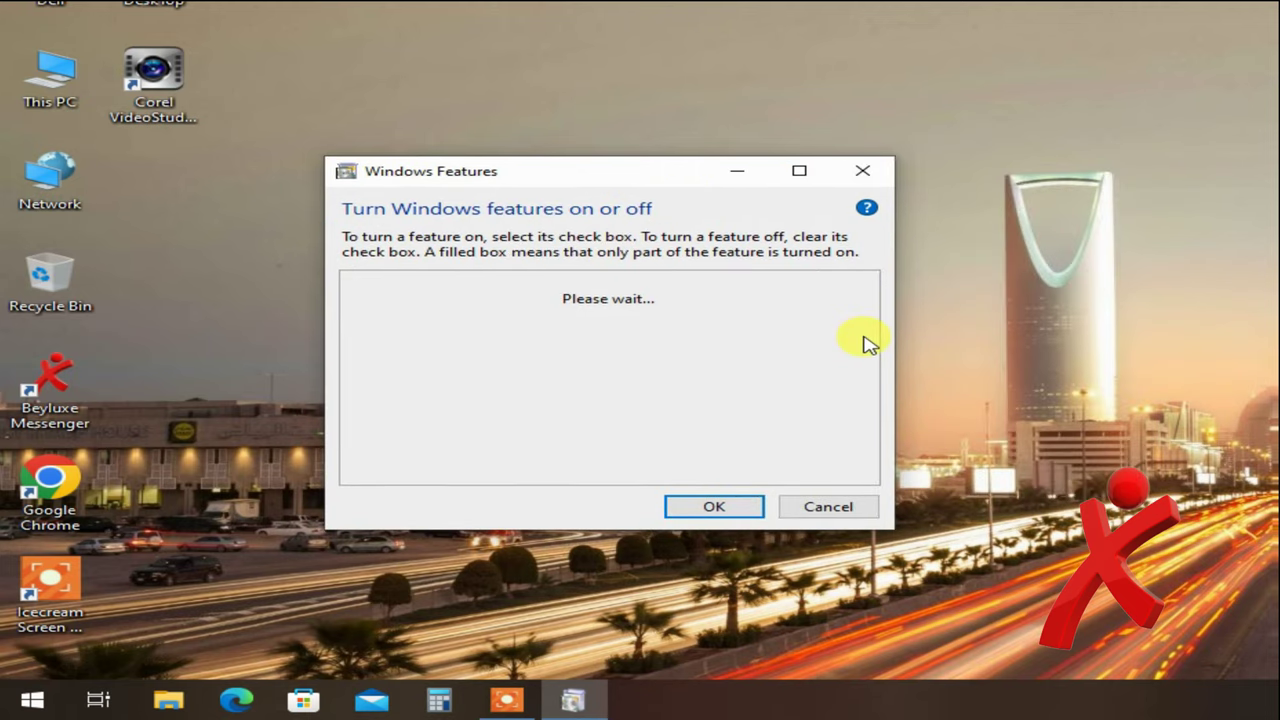
# - Turn off the Virtual Machine Platform feature and apply the change
pyautogui.moveTo(866, 317); pyautogui.dragTo(866, 420)
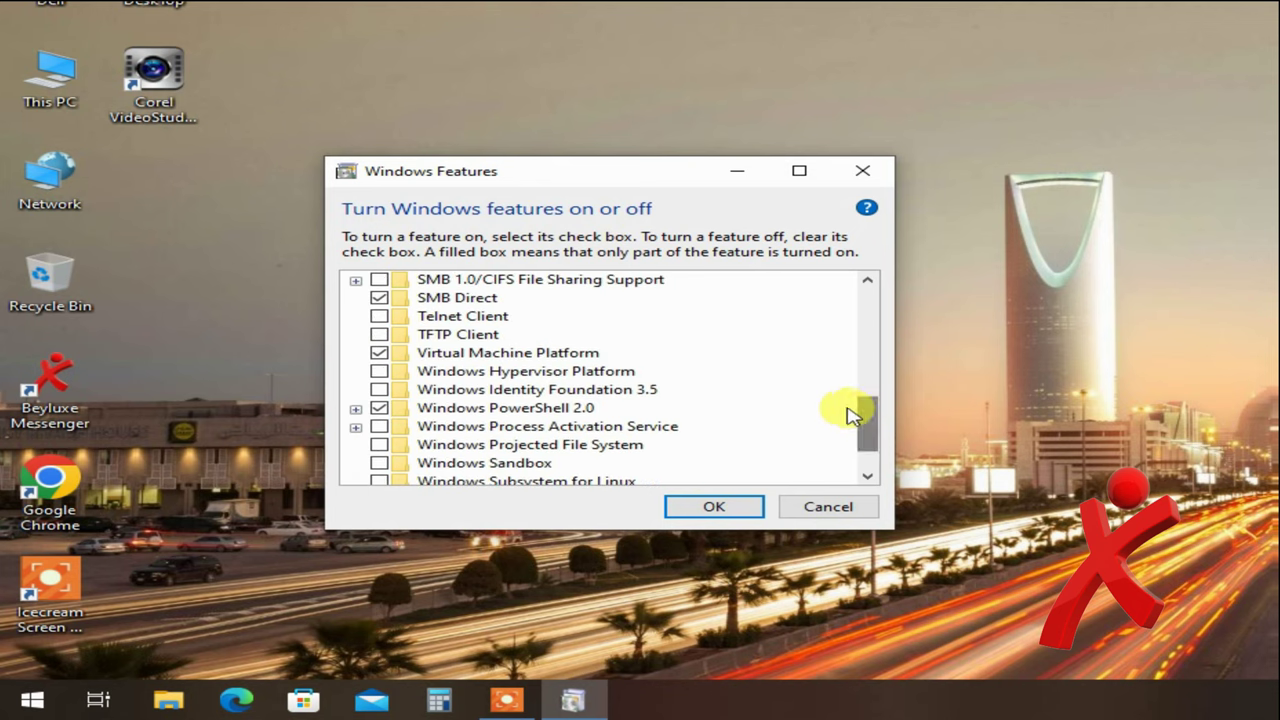
pyautogui.click(523, 352)
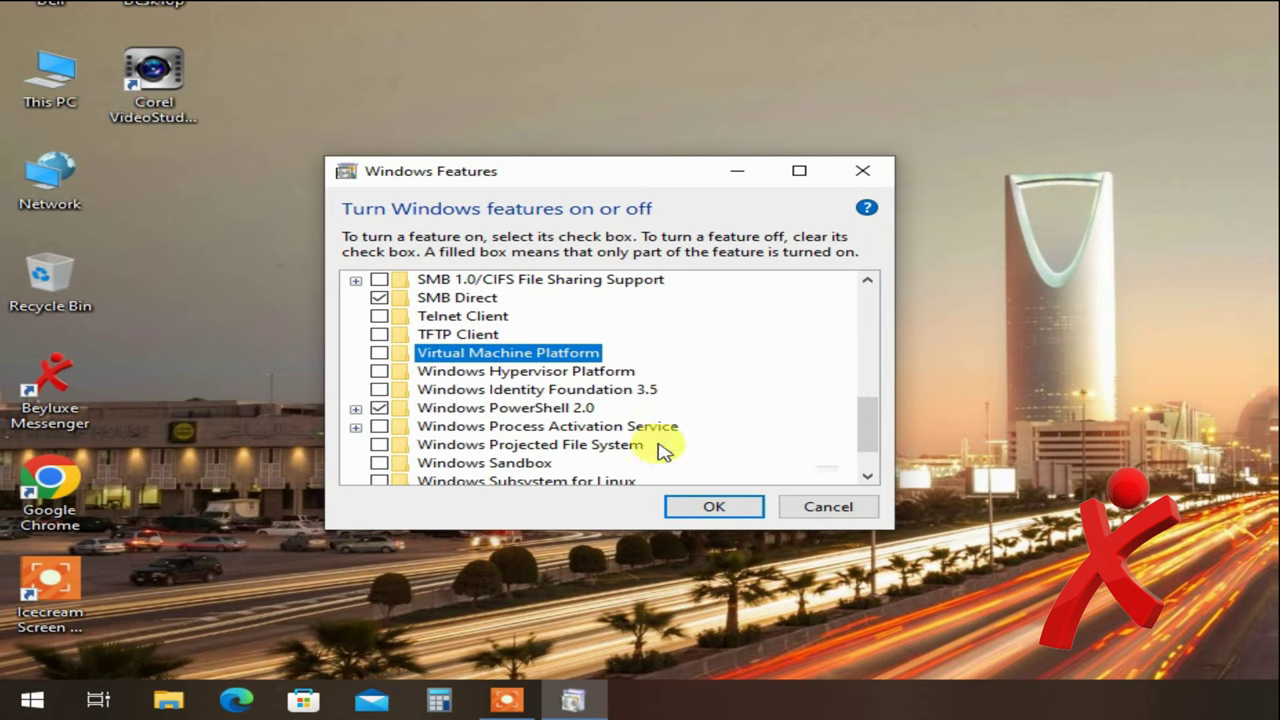
pyautogui.click(714, 508)
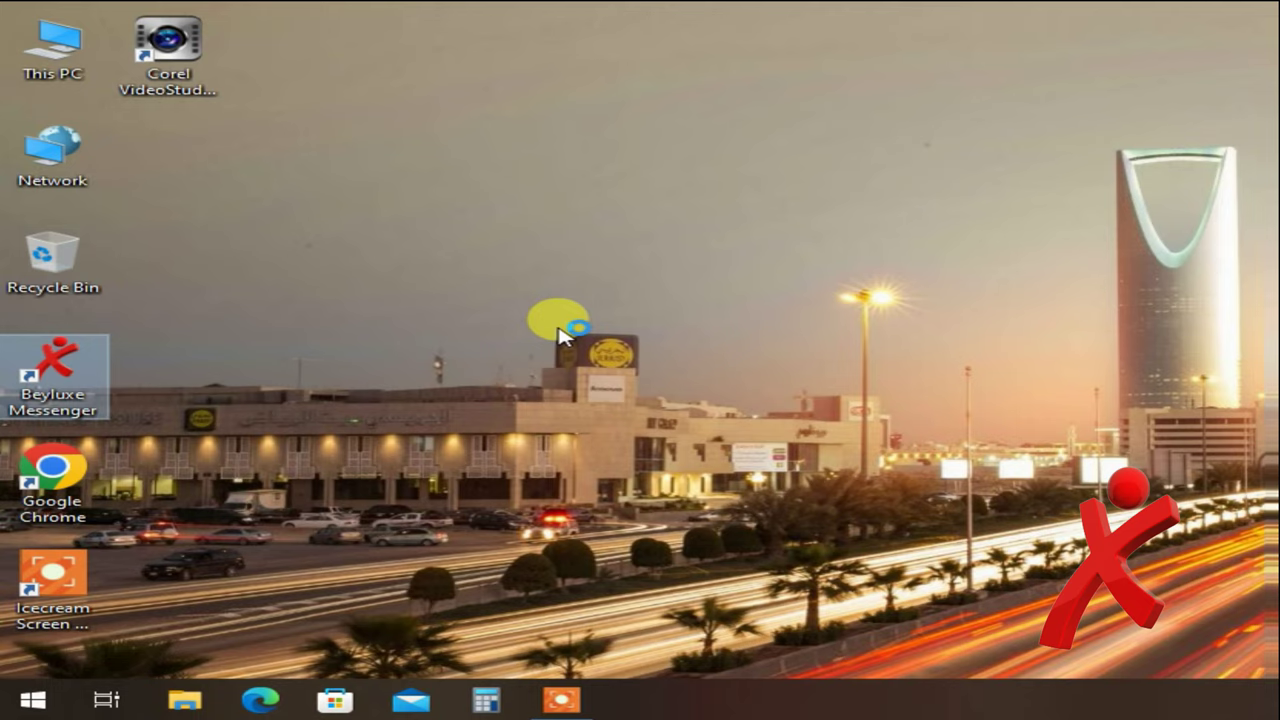
# - Log in to Beyluxe Messenger with the account's user name and password, keeping Login invisible enabled
pyautogui.click(1005, 335)
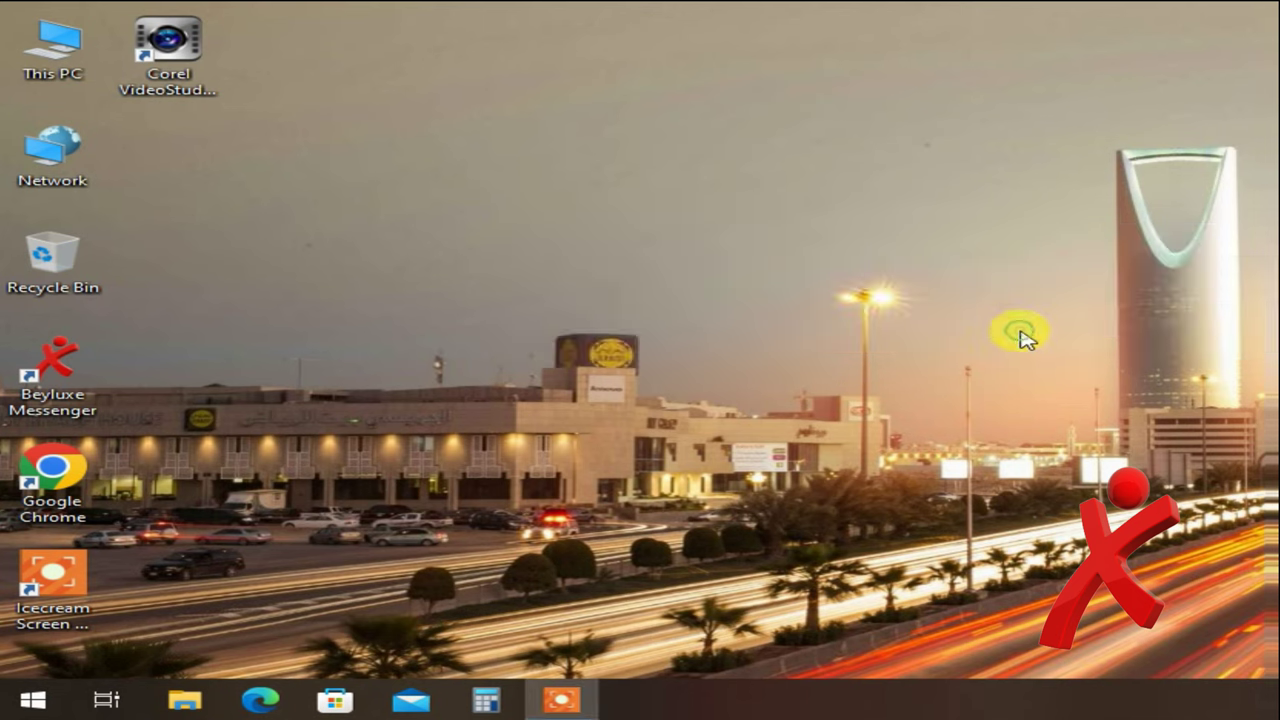
pyautogui.click(1049, 233)
pyautogui.write('fusu')
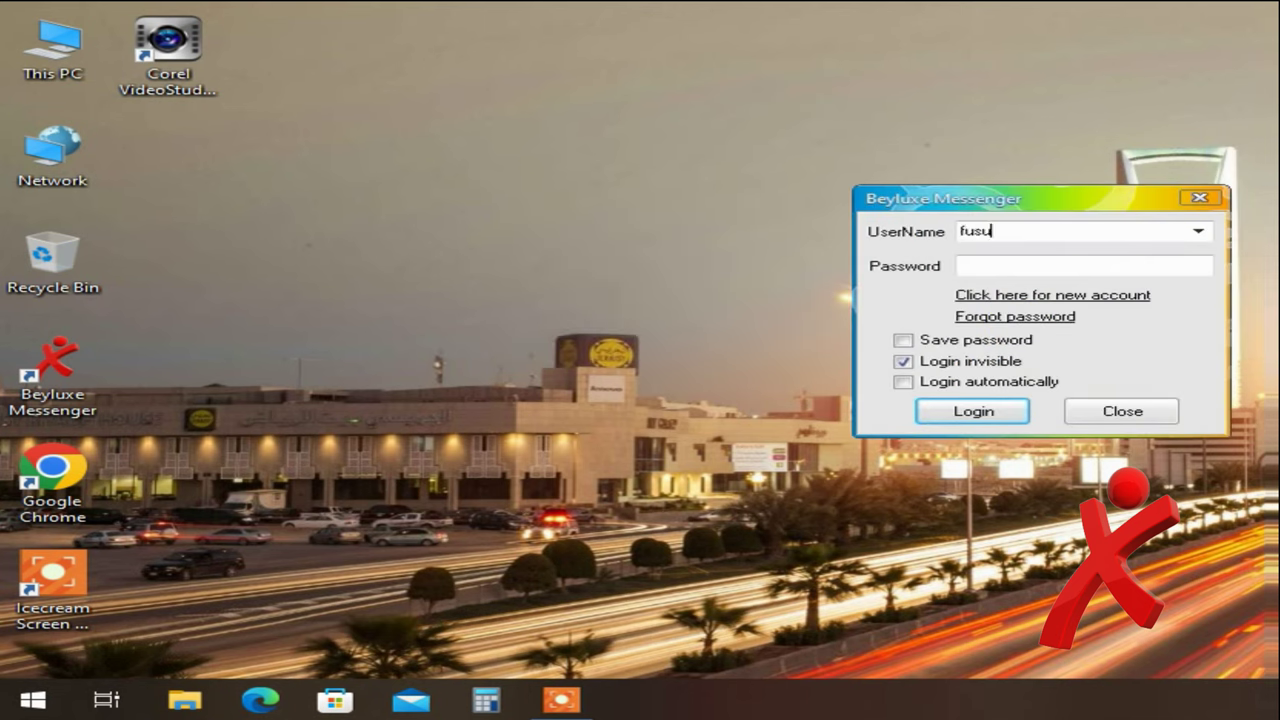
pyautogui.click(1046, 266)
pyautogui.write('***')
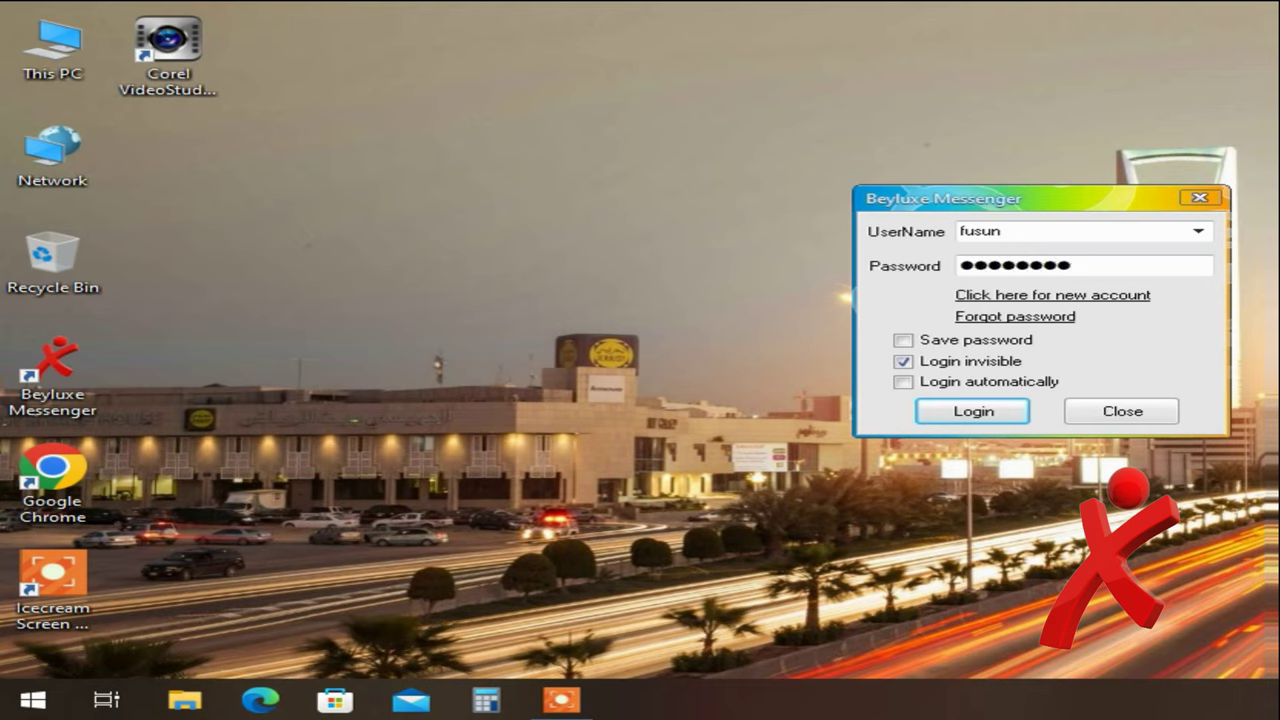
pyautogui.click(972, 411)
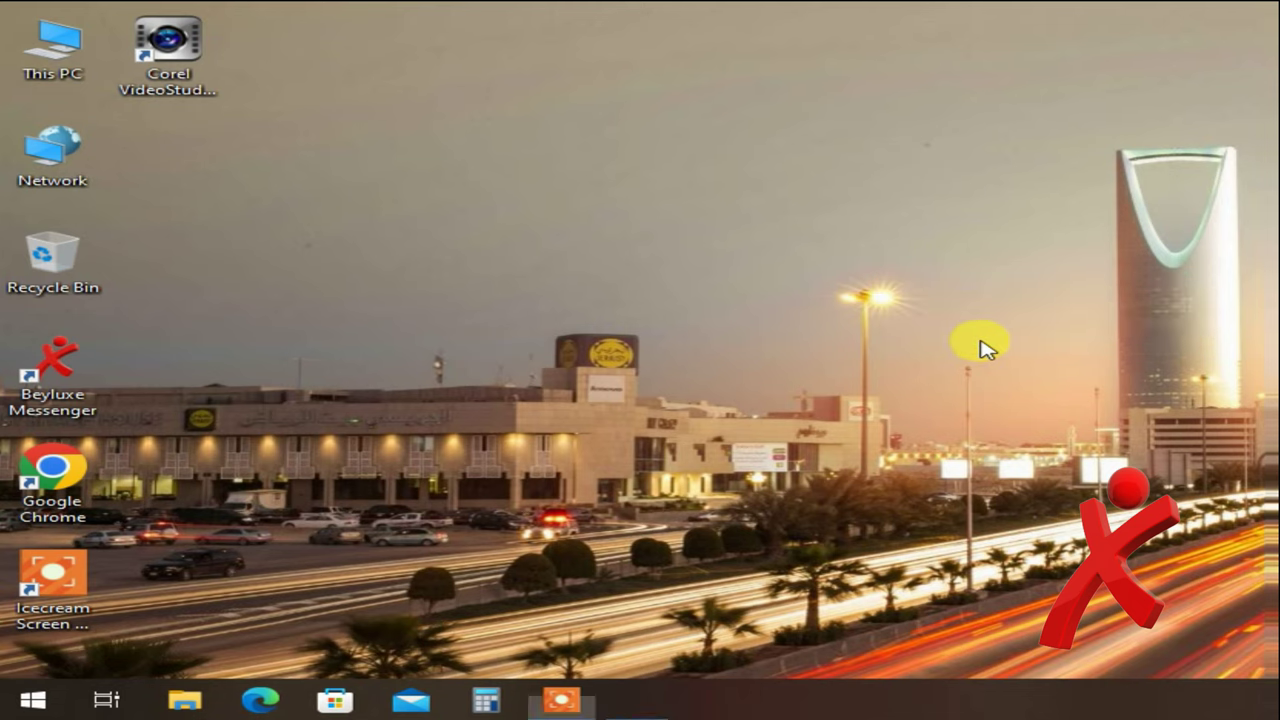
# - Open the room browser and list the Help Rooms under the Help category
pyautogui.moveTo(1200, 52); pyautogui.dragTo(568, 51)
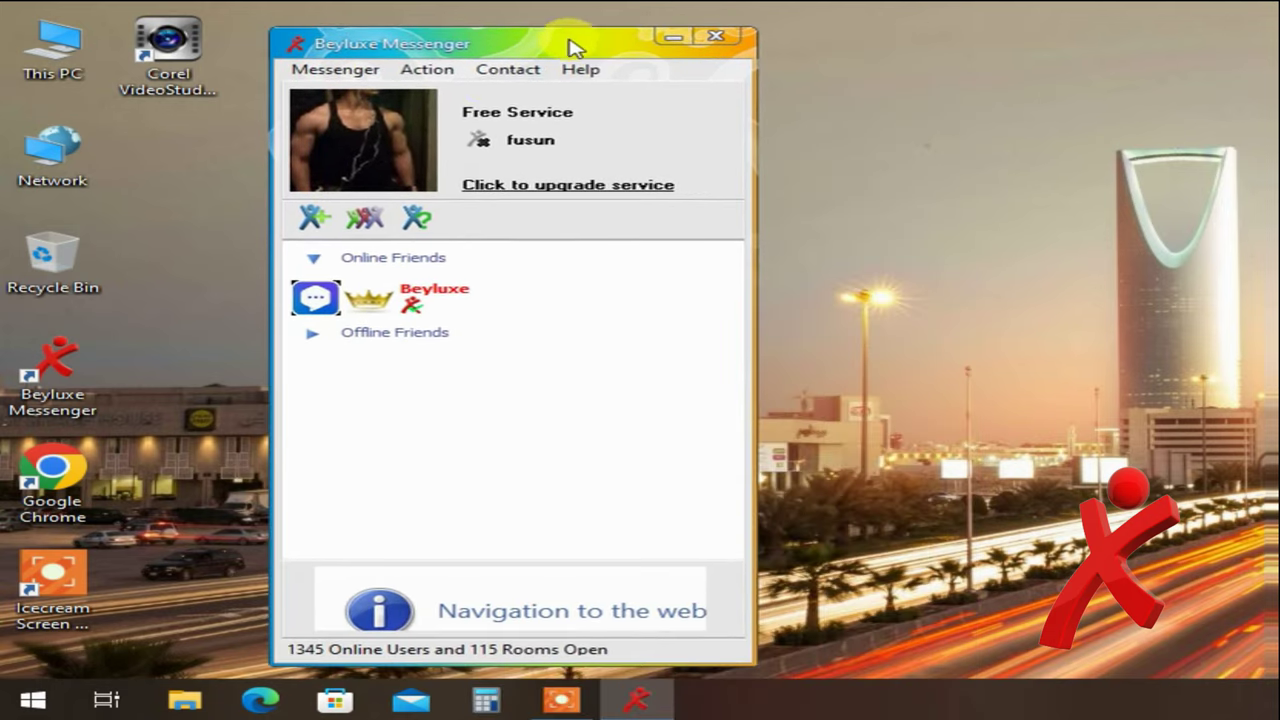
pyautogui.click(364, 217)
pyautogui.moveTo(1066, 94); pyautogui.dragTo(642, 125)
pyautogui.click(109, 176)
pyautogui.click(180, 209)
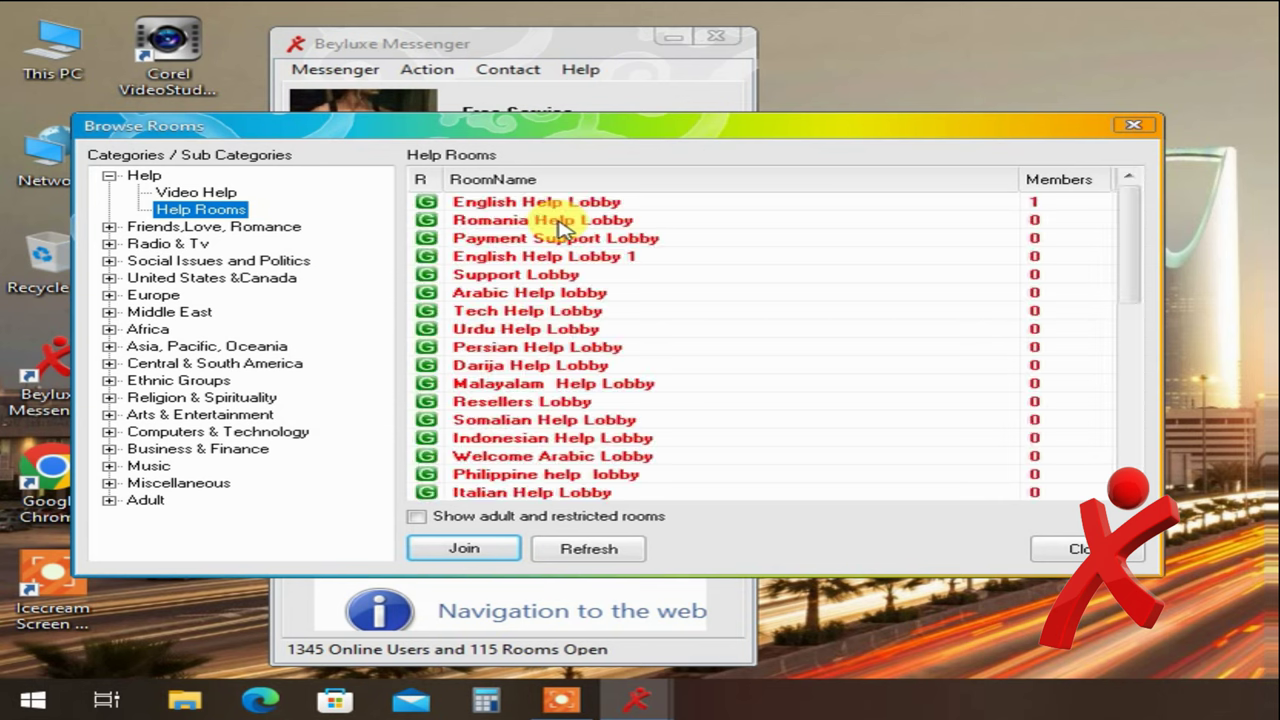
# - Try to join the English Help Lobby room while the account is invisible
pyautogui.click(585, 207)
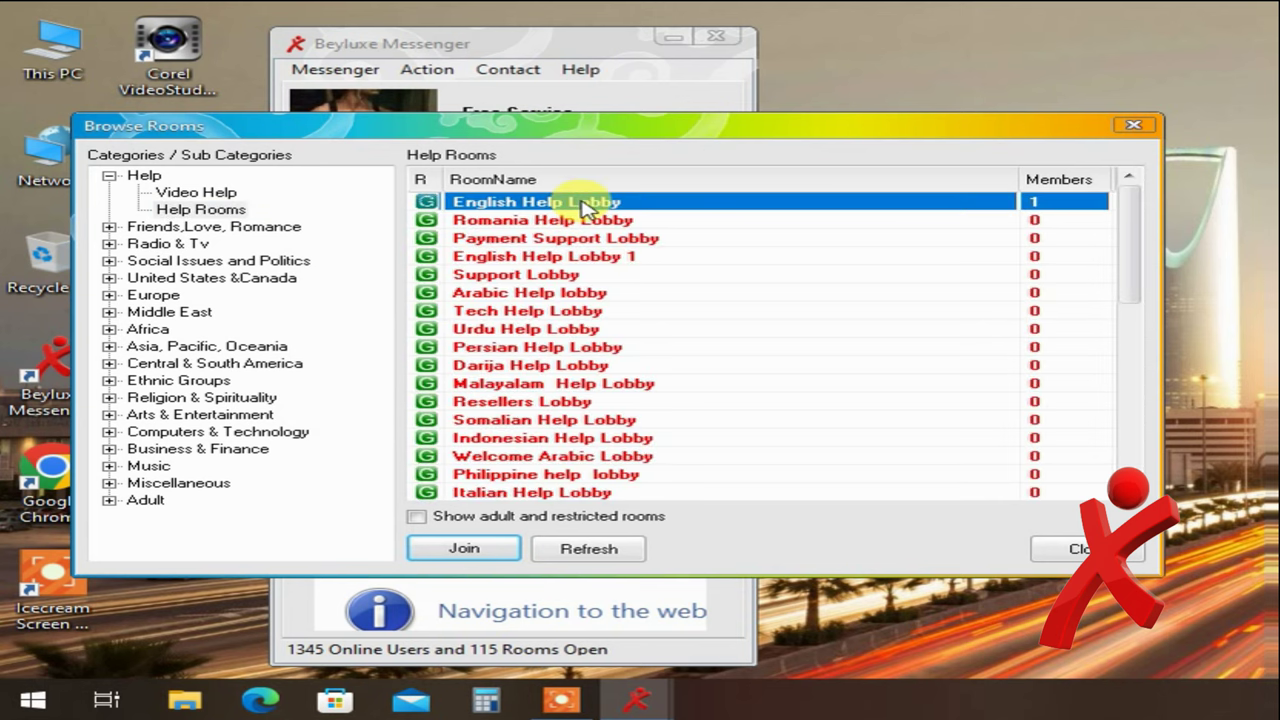
pyautogui.doubleClick(585, 207)
pyautogui.click(1050, 314)
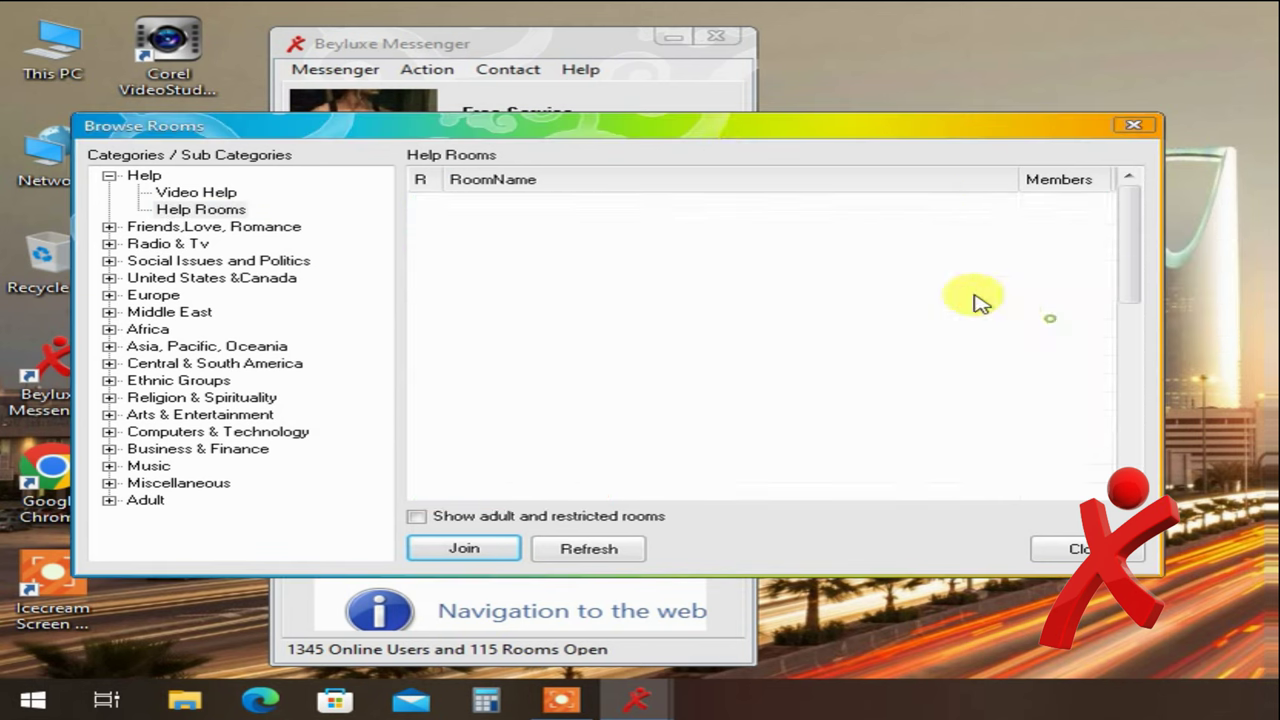
# - Switch the account's status from invisible to online and join the English Help Lobby room
pyautogui.click(723, 107)
pyautogui.click(490, 138)
pyautogui.click(527, 152)
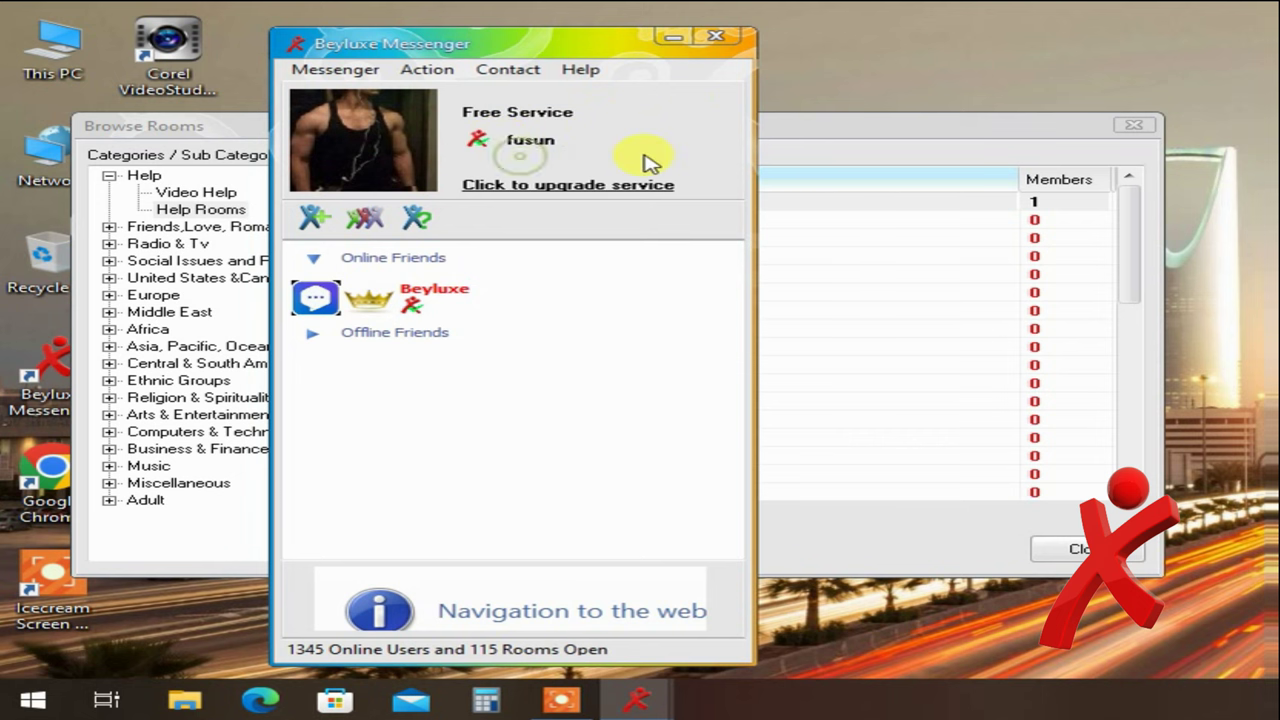
pyautogui.click(855, 133)
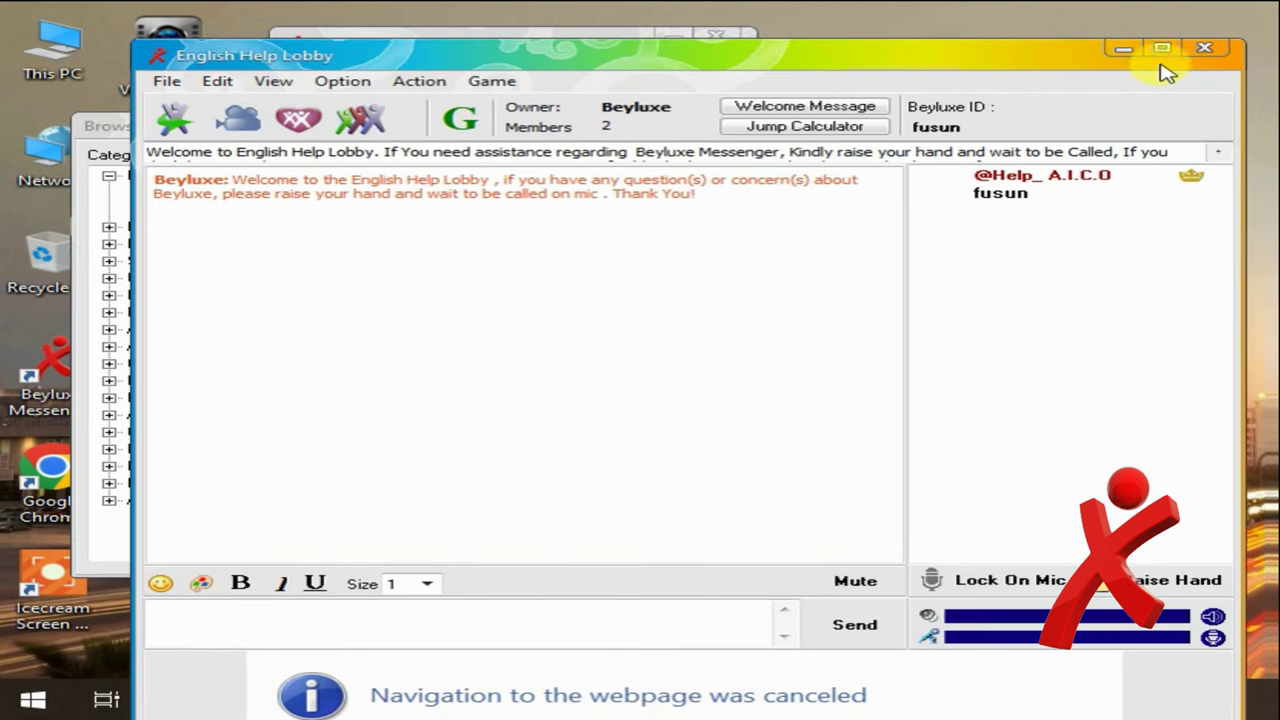
# - Leave the English Help Lobby and select the CRICKET CLUB room under Asia, Pacific, Oceania > Pakistan
pyautogui.click(1205, 49)
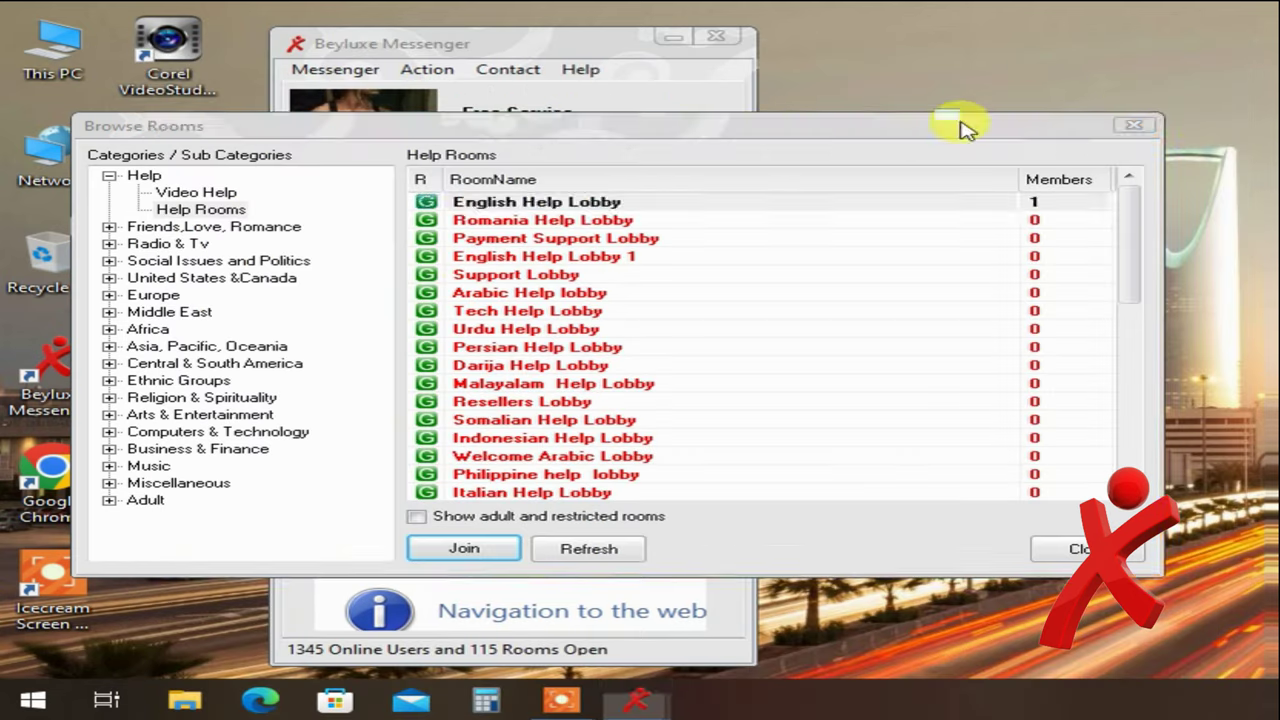
pyautogui.doubleClick(245, 346)
pyautogui.click(175, 515)
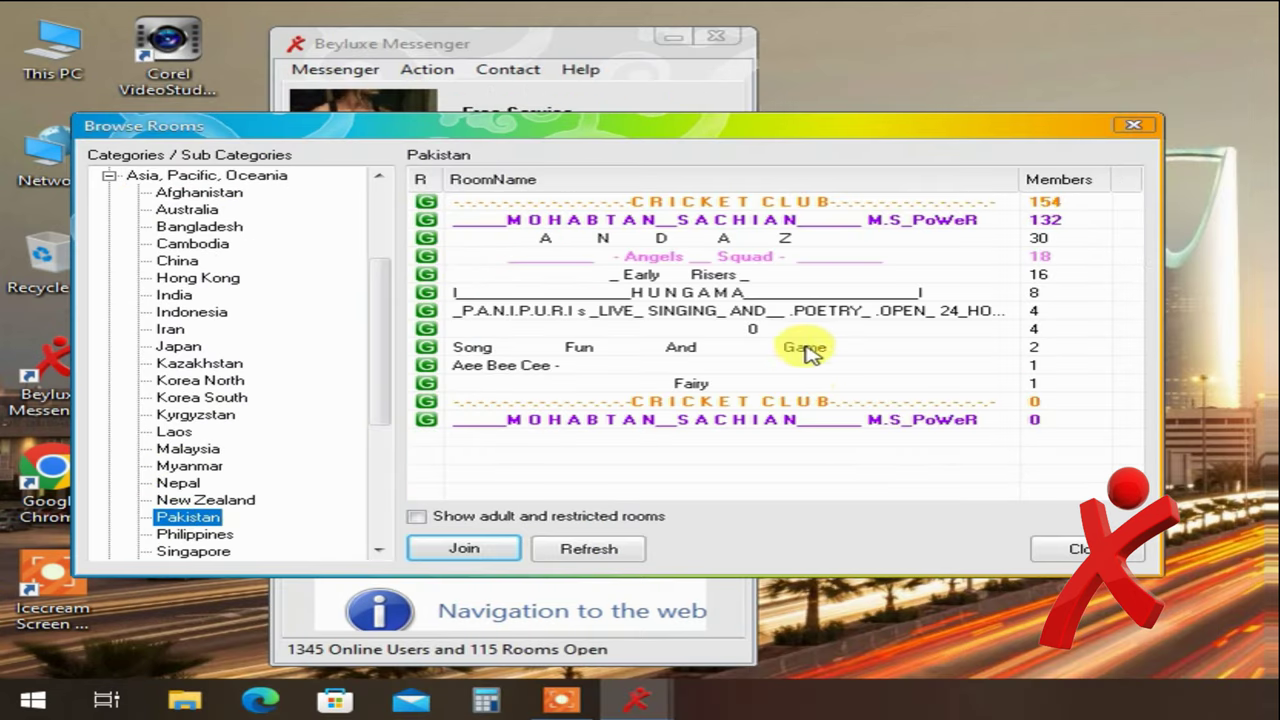
pyautogui.click(848, 199)
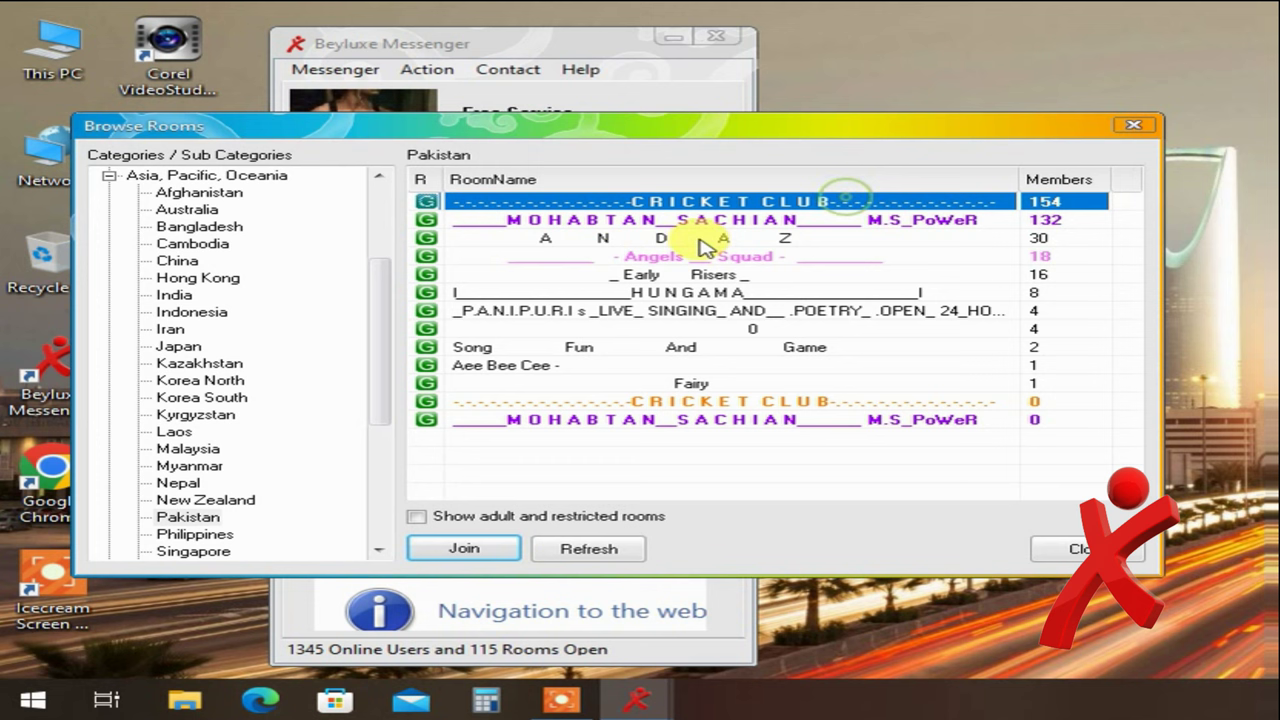
# - View the Philippines rooms, return to Pakistan, join the CRICKET CLUB room and raise a hand there
pyautogui.click(195, 535)
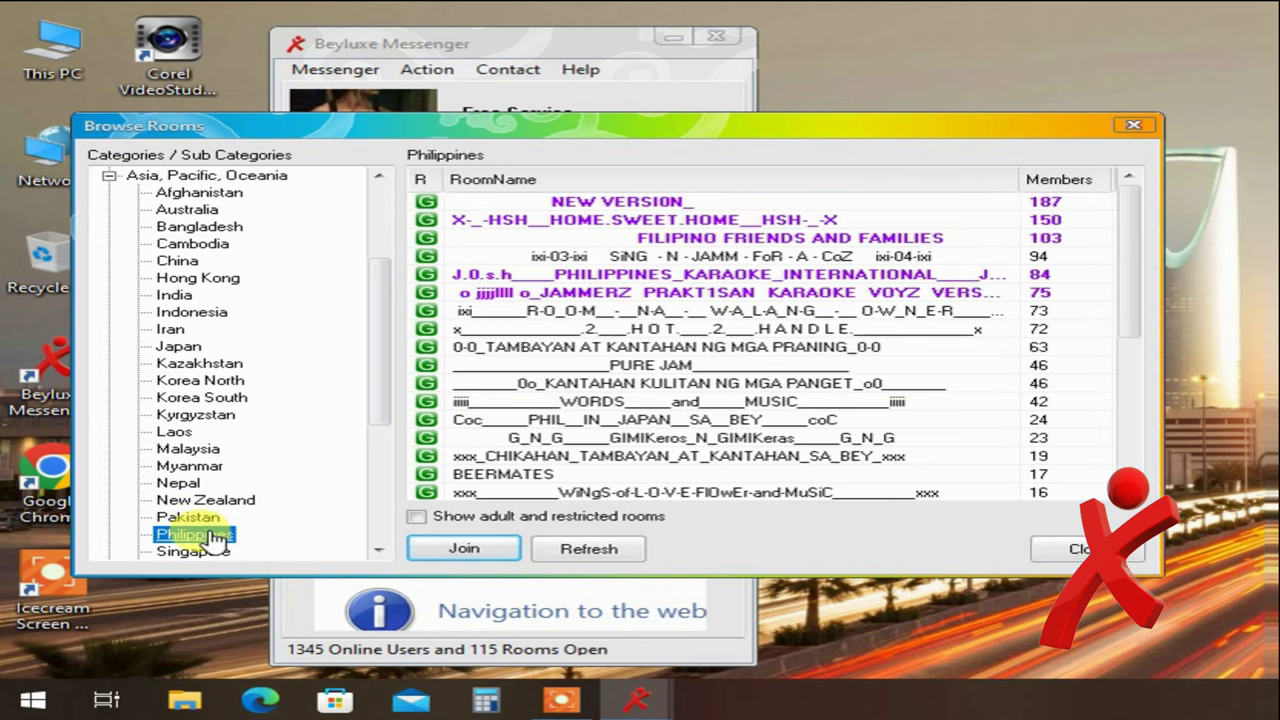
pyautogui.click(189, 517)
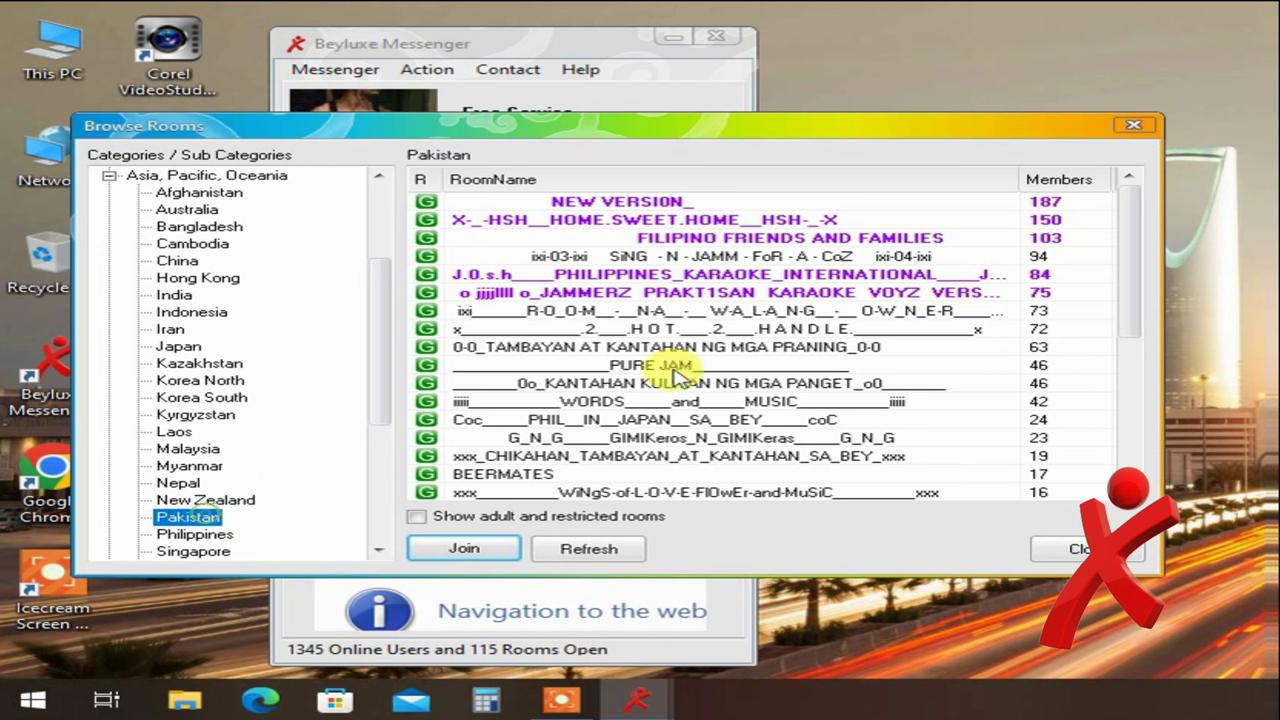
pyautogui.click(797, 205)
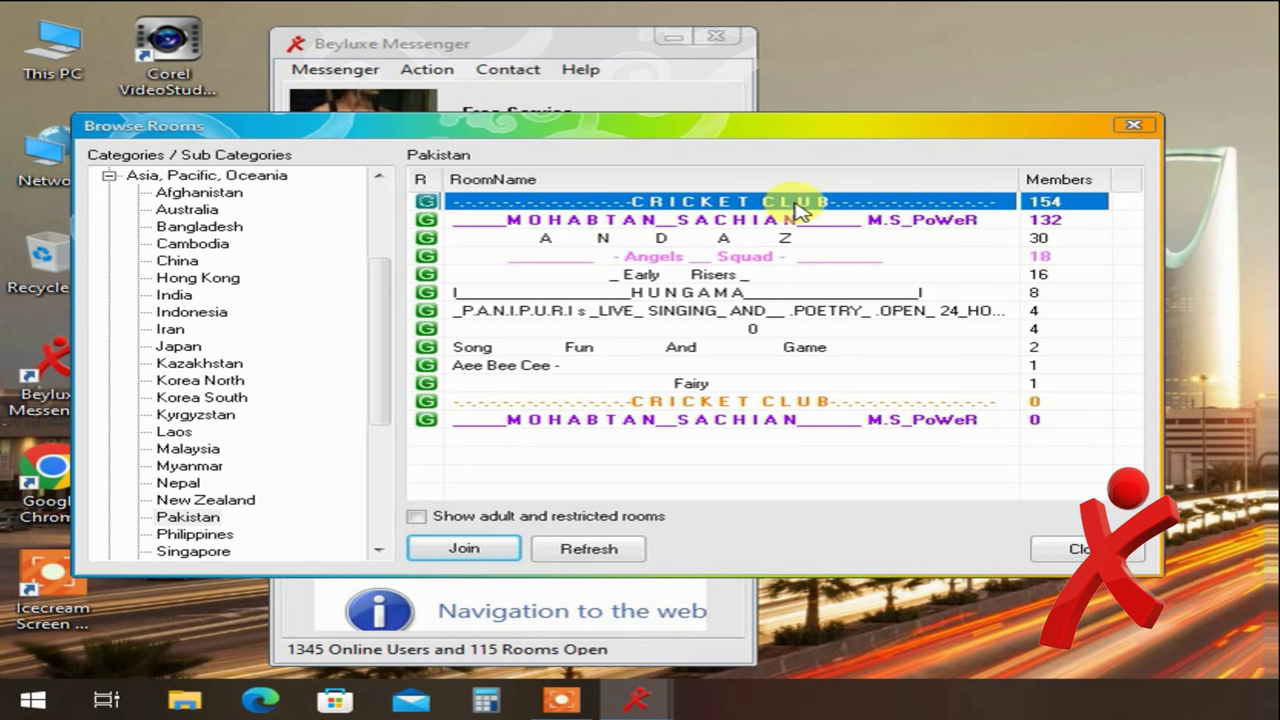
pyautogui.doubleClick(797, 205)
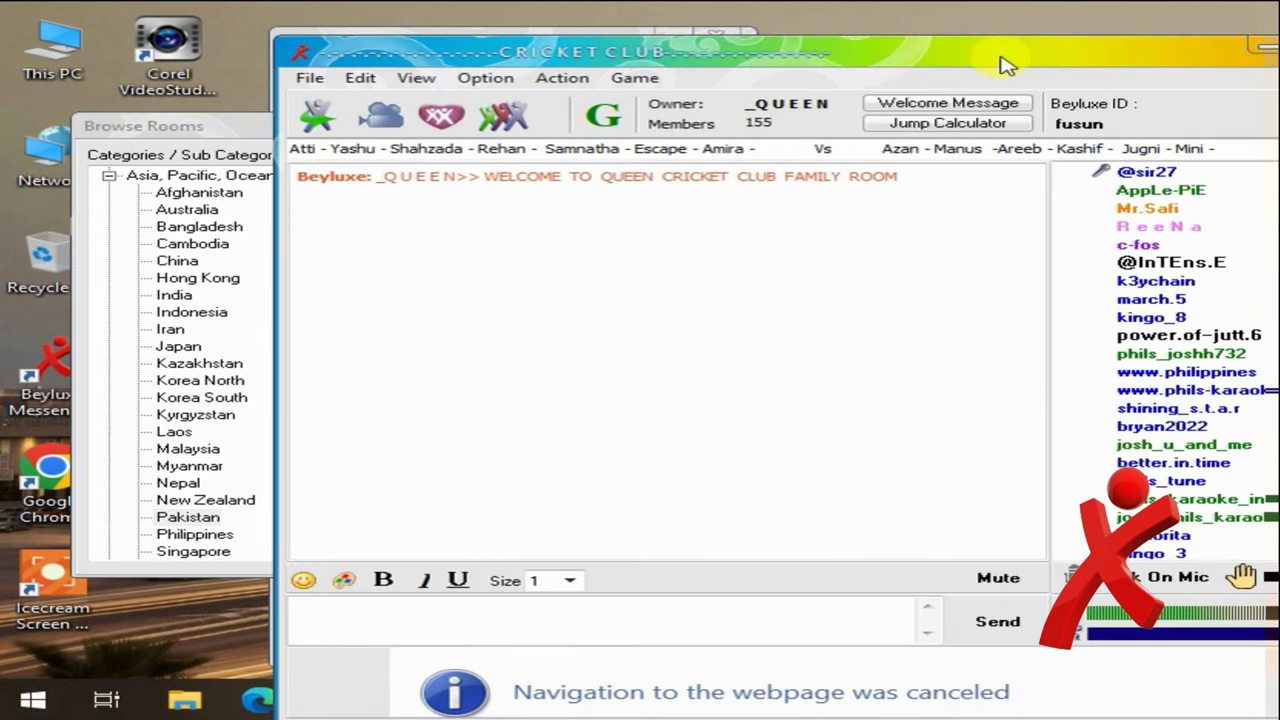
pyautogui.moveTo(1005, 65); pyautogui.dragTo(795, 72)
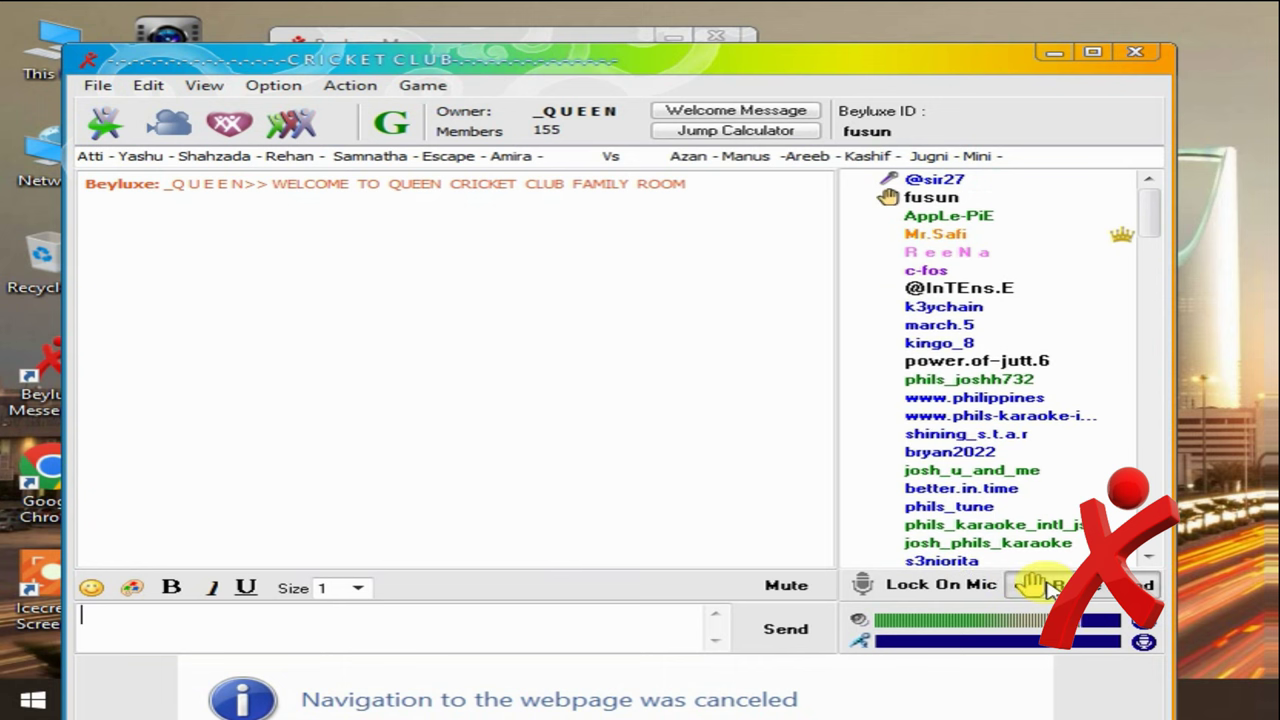
# - Close the CRICKET CLUB room and the room browser
pyautogui.click(1136, 54)
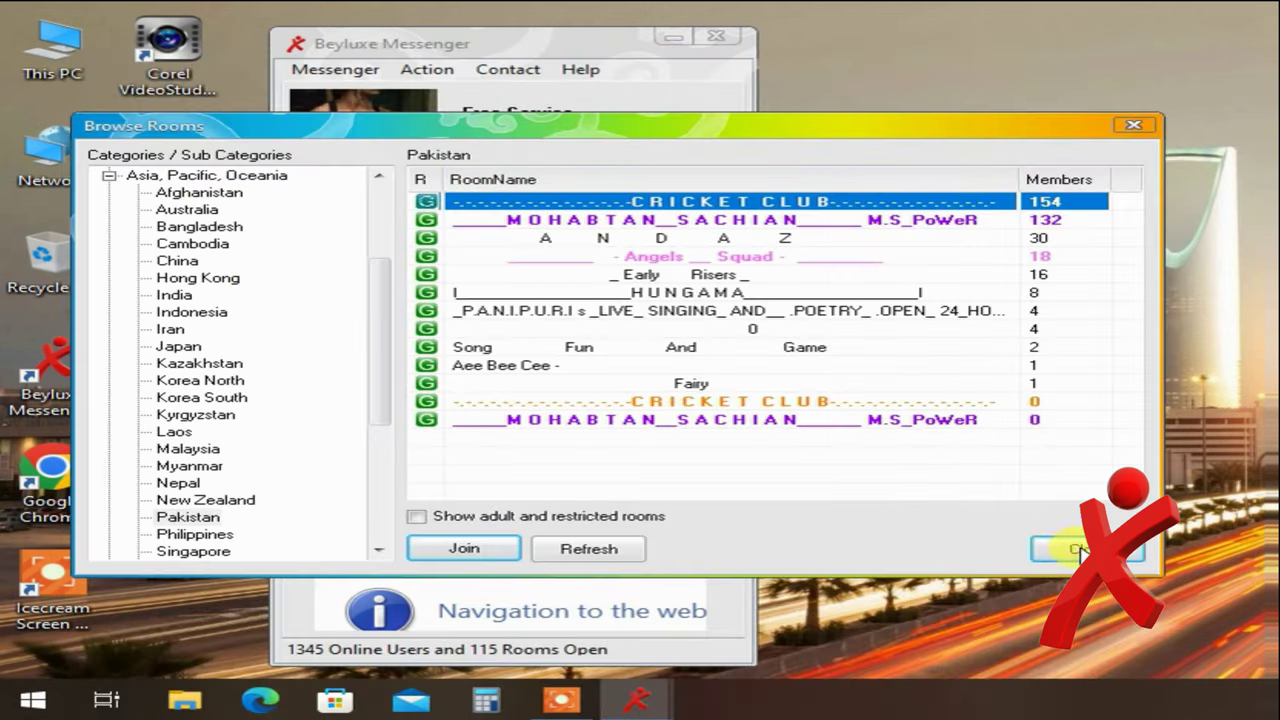
pyautogui.click(1075, 548)
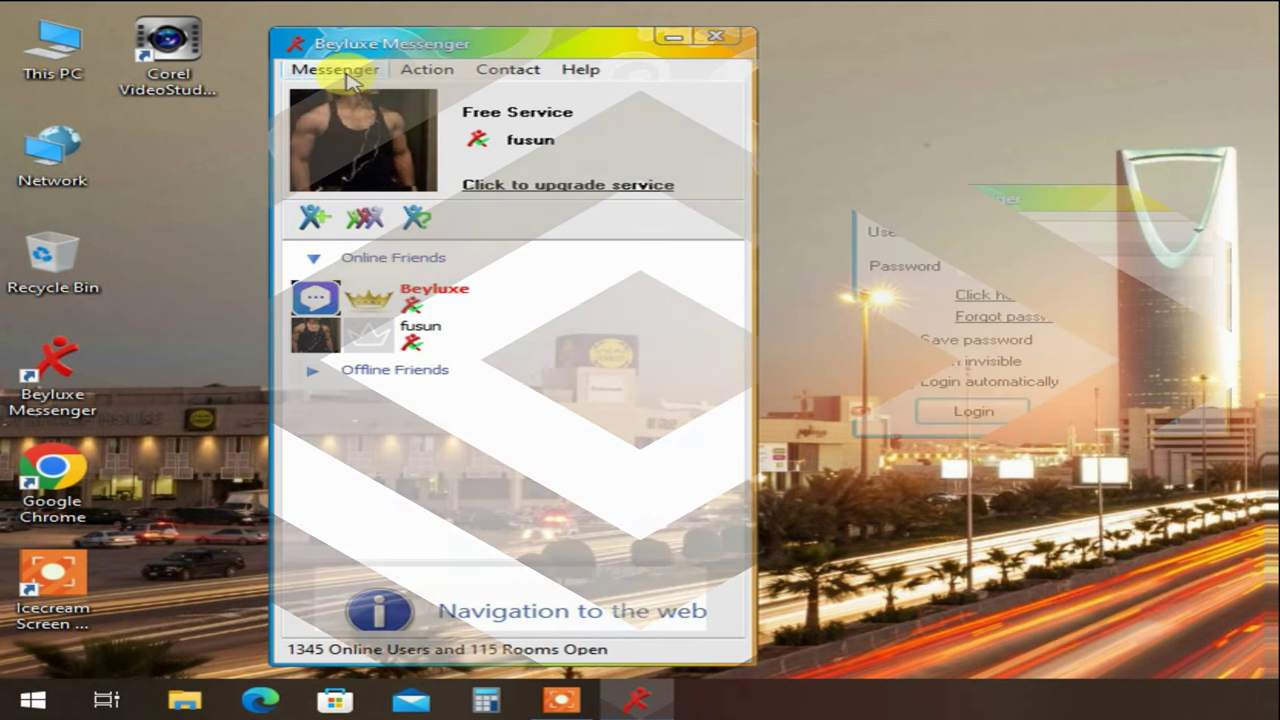
# - Sign out of the account and exit Beyluxe Messenger, confirming the exit
pyautogui.click(335, 69)
pyautogui.click(343, 243)
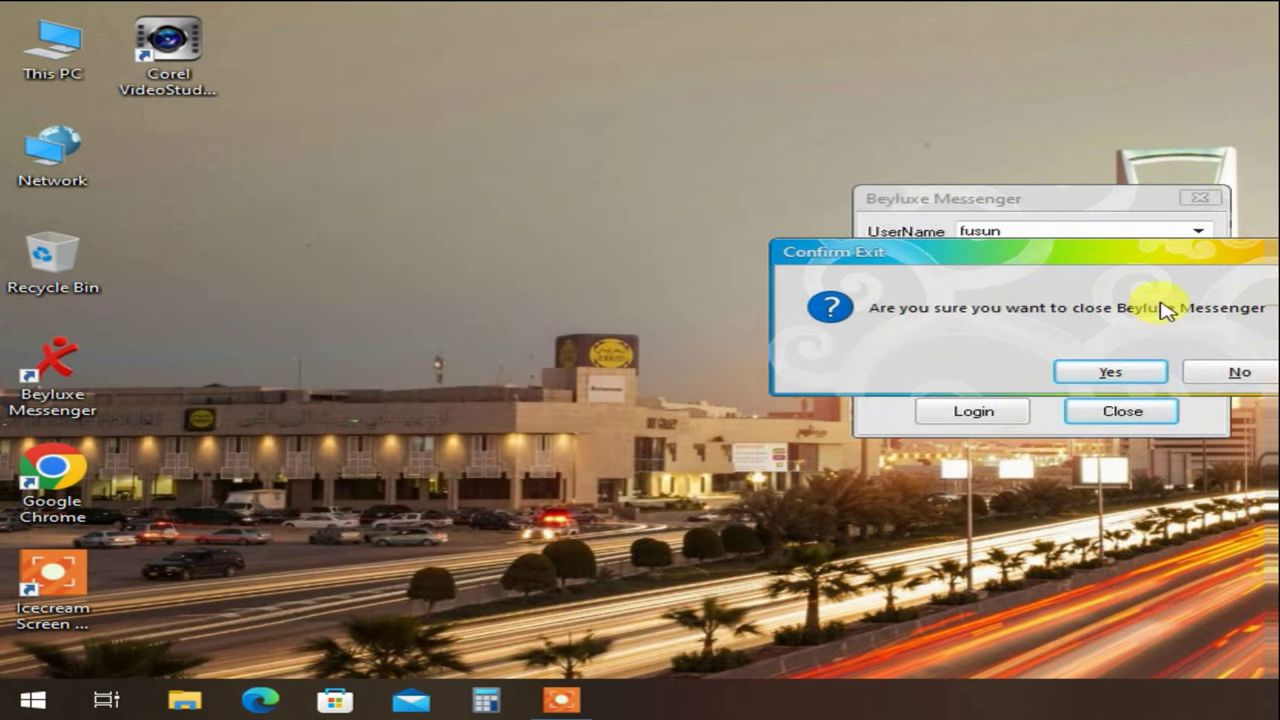
pyautogui.moveTo(1133, 255); pyautogui.dragTo(1003, 256)
pyautogui.click(979, 370)
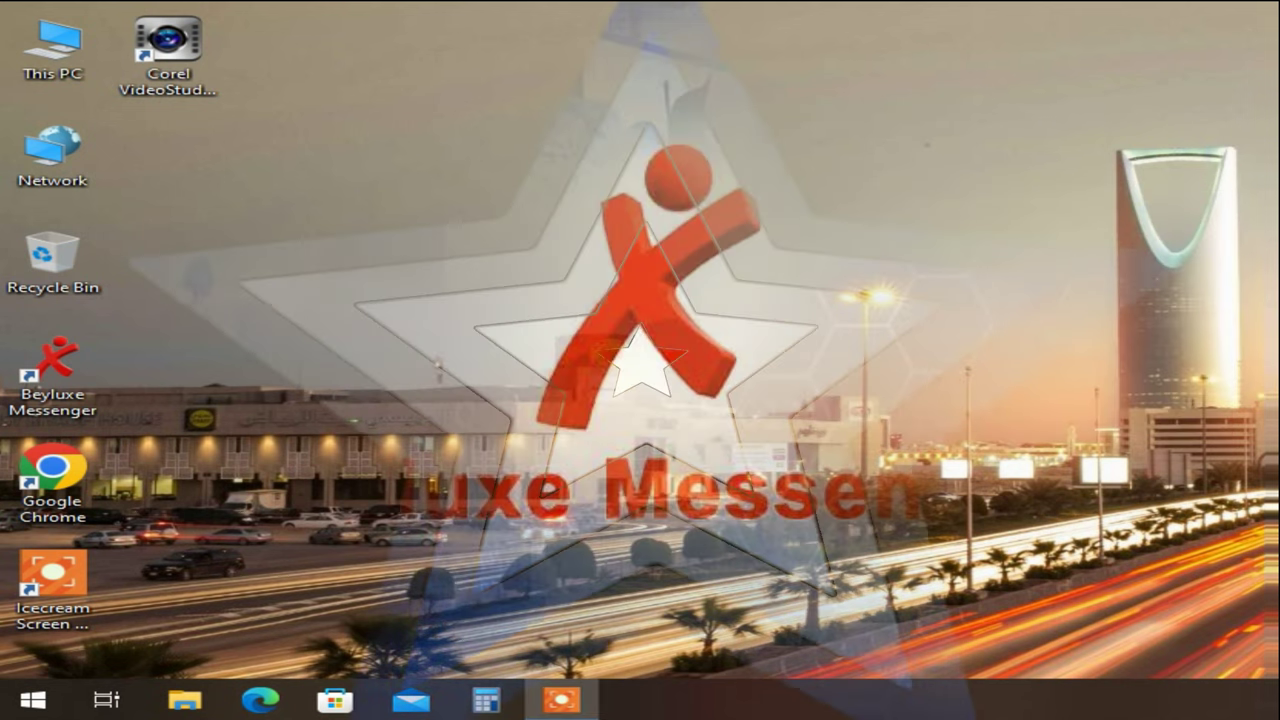